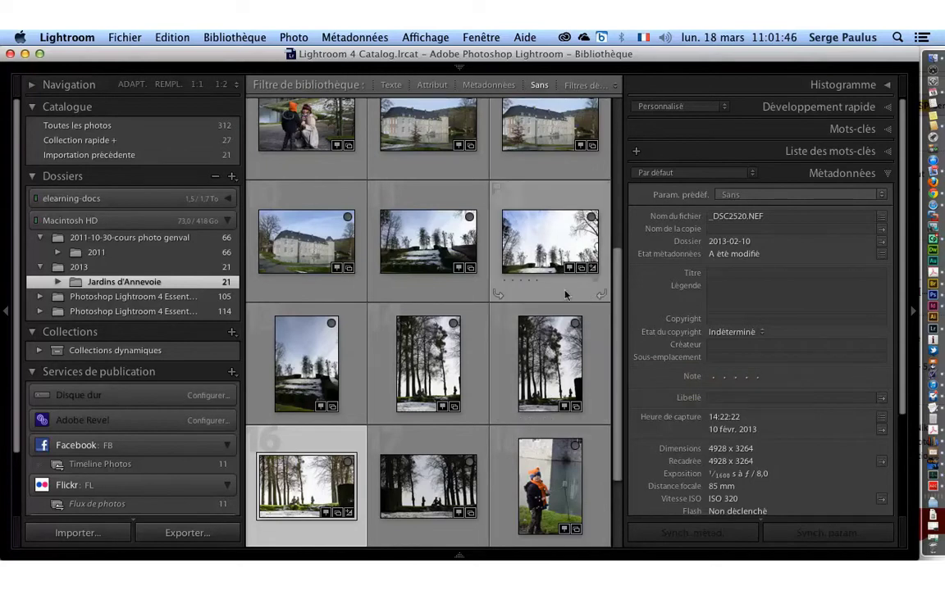
Look through the window options, then collapse and reopen the metadata details.
{"action": "left_click", "coordinate": [480, 38]}
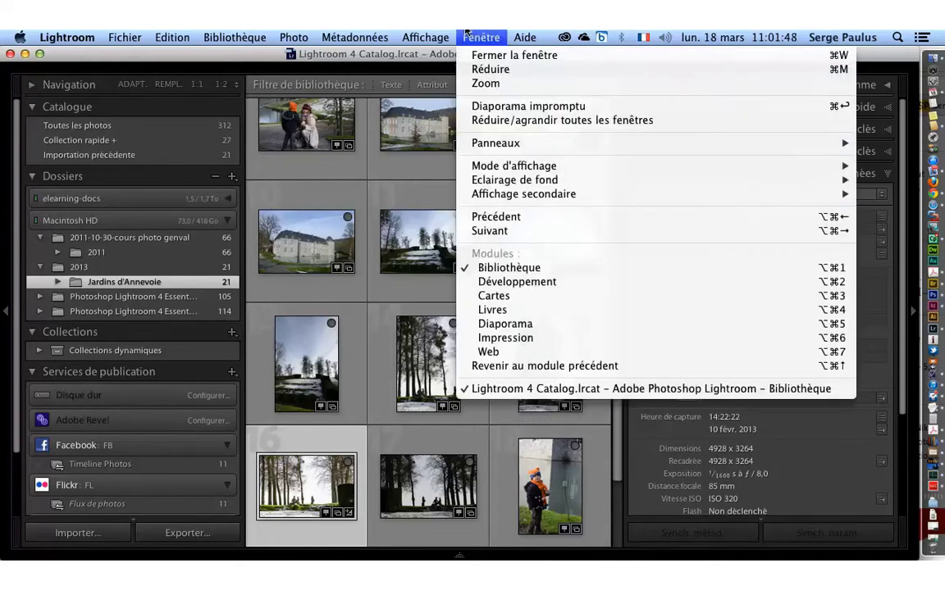
{"action": "left_click", "coordinate": [473, 33]}
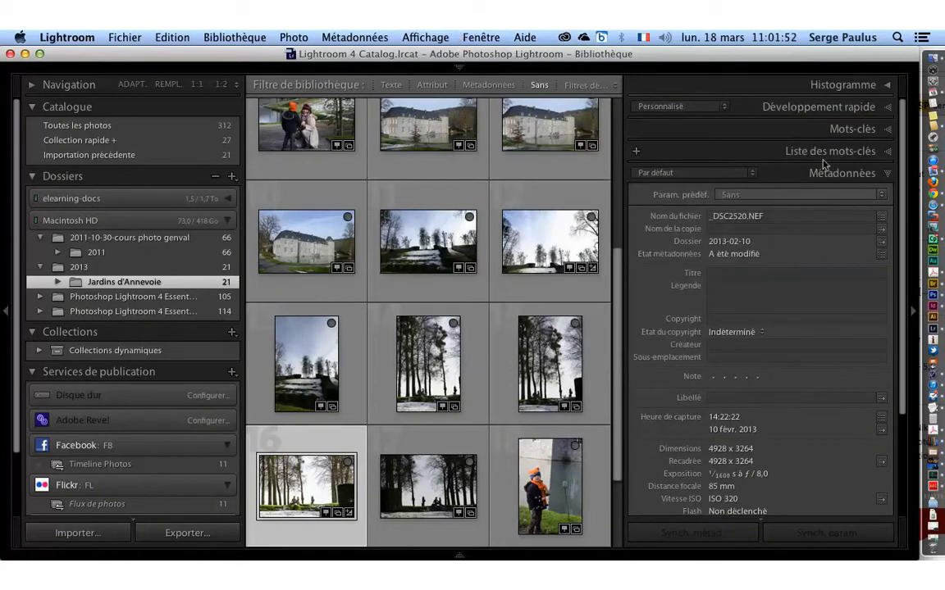
{"action": "left_click", "coordinate": [886, 174]}
{"action": "left_click", "coordinate": [886, 174]}
Switch the Métadonnées panel from Par défaut to EXIF, showing the NIKON D7000 details.
{"action": "scroll", "coordinate": [878, 173], "scroll_direction": "down", "scroll_amount": 2}
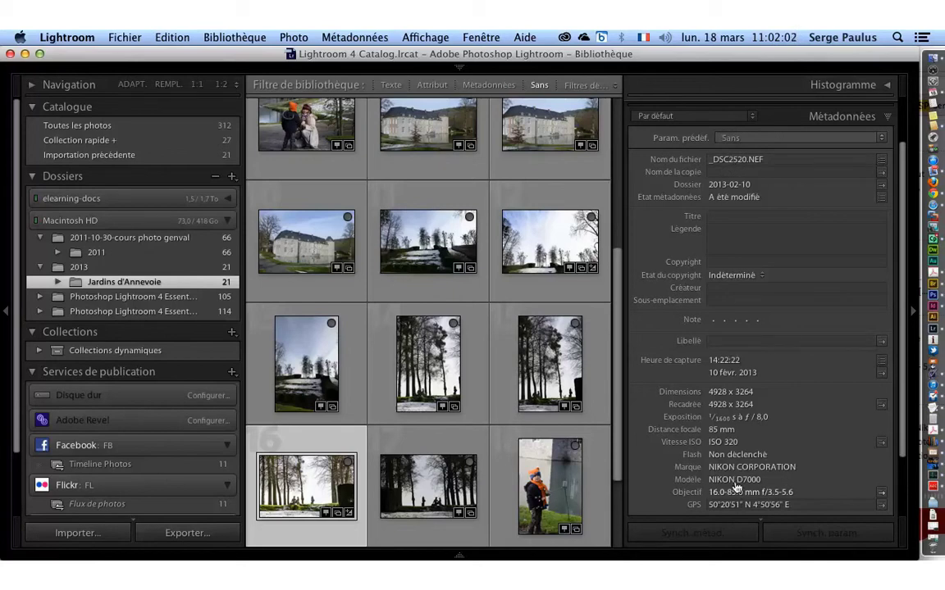
{"action": "scroll", "coordinate": [752, 403], "scroll_direction": "down", "scroll_amount": 2}
{"action": "scroll", "coordinate": [752, 403], "scroll_direction": "down", "scroll_amount": 2}
{"action": "scroll", "coordinate": [779, 287], "scroll_direction": "up", "scroll_amount": 3}
{"action": "scroll", "coordinate": [799, 213], "scroll_direction": "up", "scroll_amount": 3}
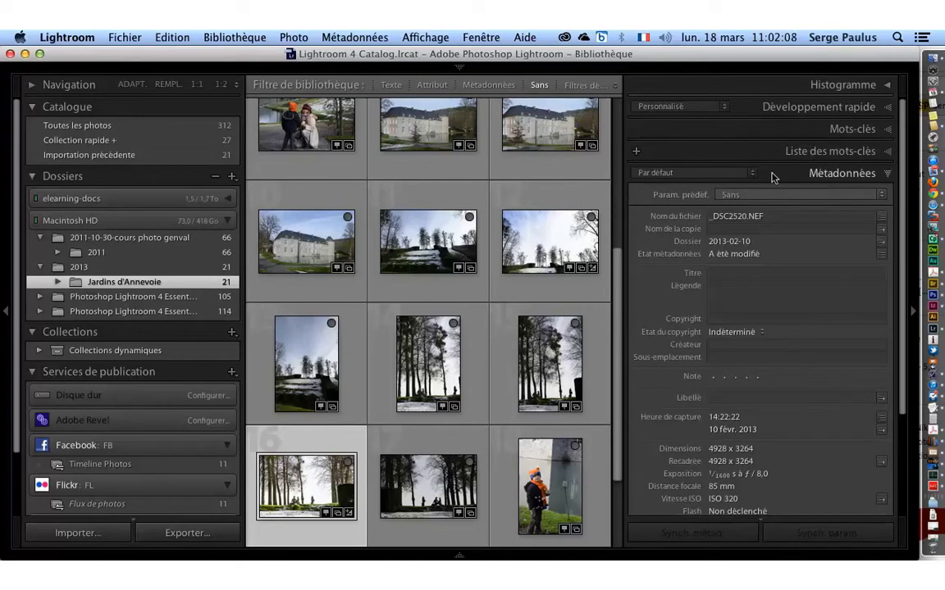
{"action": "left_click", "coordinate": [653, 174]}
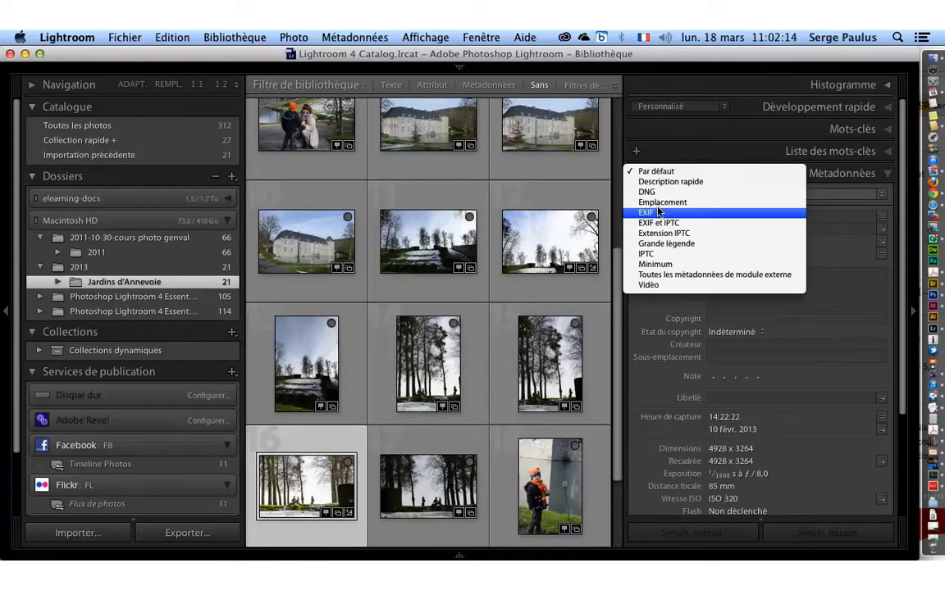
{"action": "left_click", "coordinate": [657, 212]}
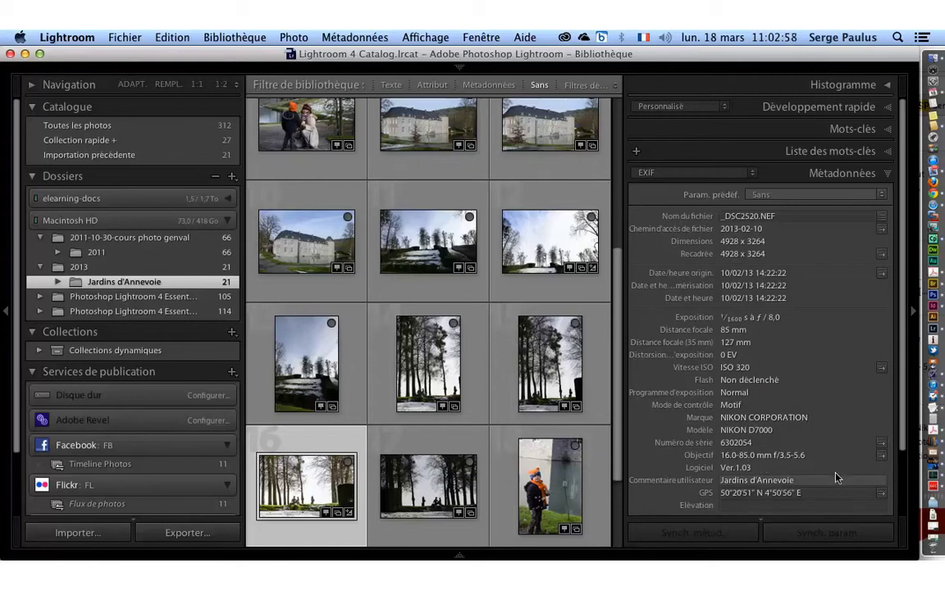
Commit the user comment 'Jardins d'Annevoie' and the GPS coordinates in the EXIF fields.
{"action": "left_click", "coordinate": [805, 482]}
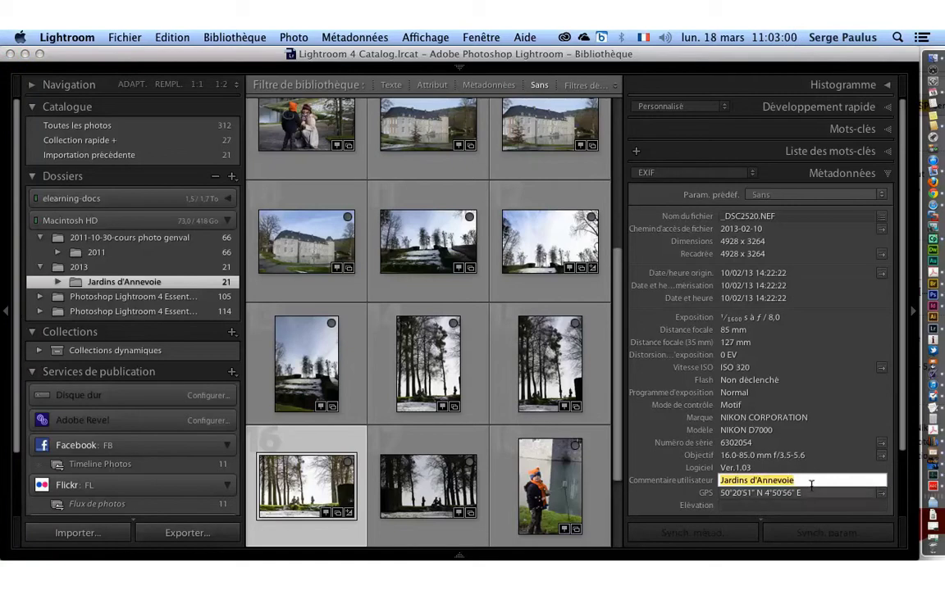
{"action": "key", "text": "Tab"}
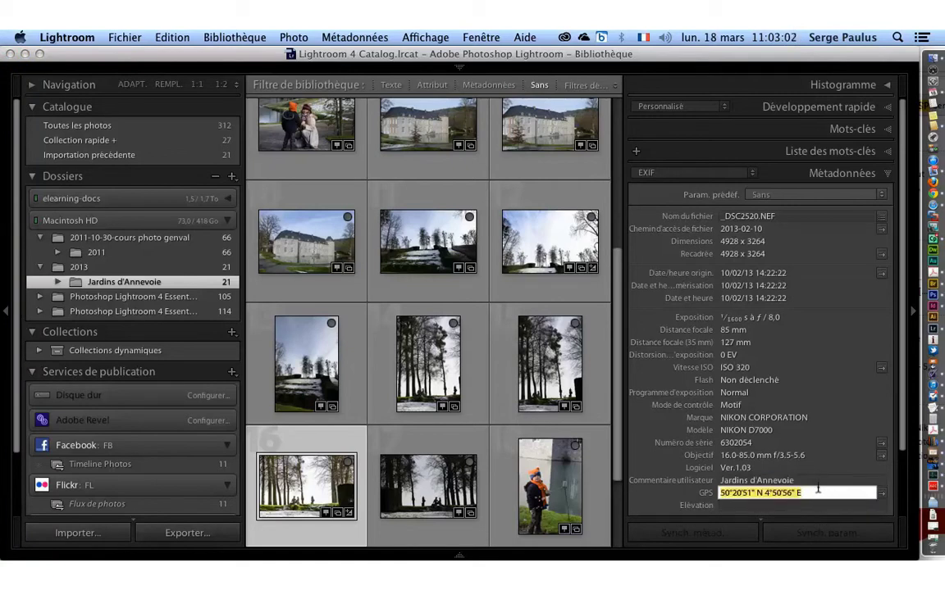
{"action": "scroll", "coordinate": [824, 486], "scroll_direction": "down", "scroll_amount": 1}
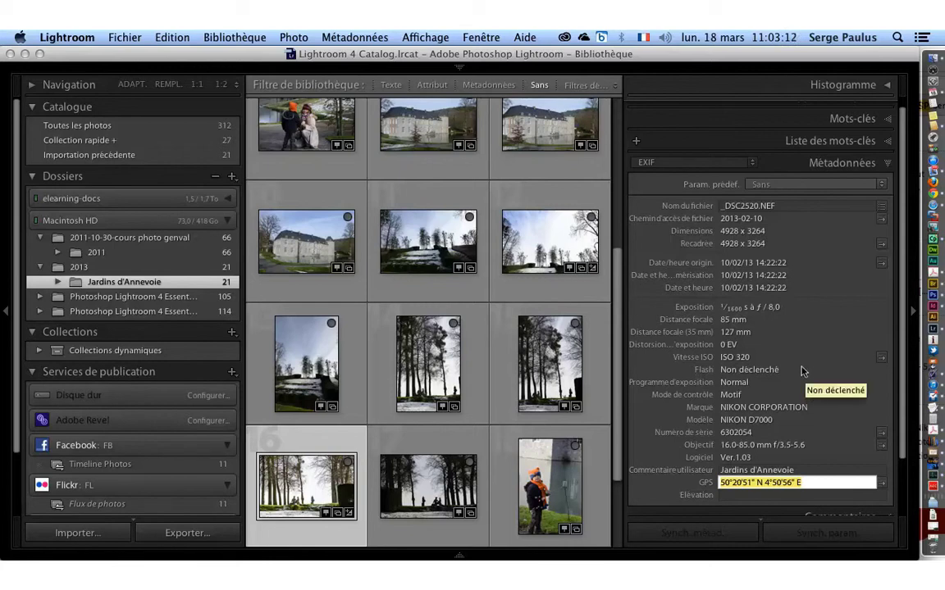
{"action": "key", "text": "Return"}
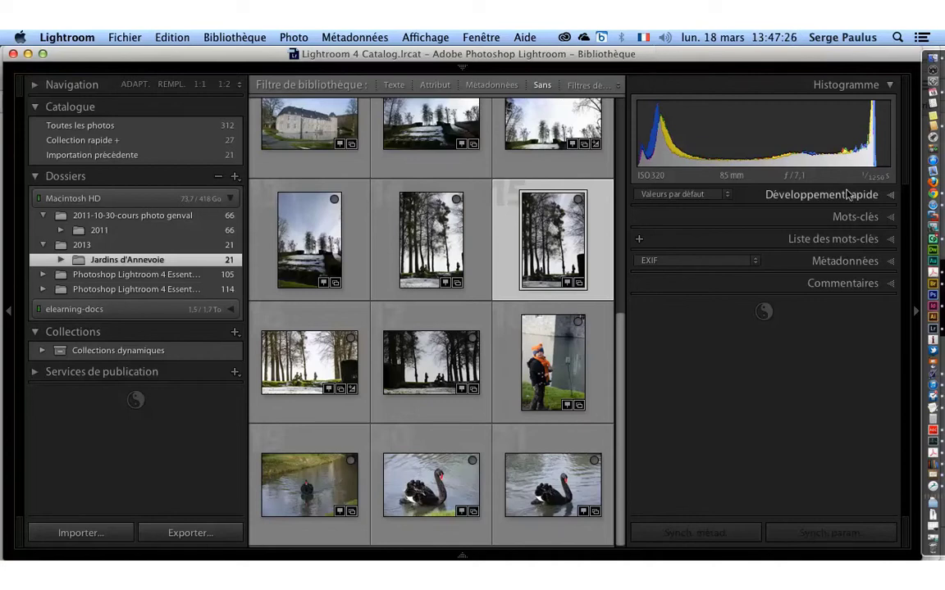
Tag the middle tree photo with the keyword 'statue'.
{"action": "left_click", "coordinate": [892, 217]}
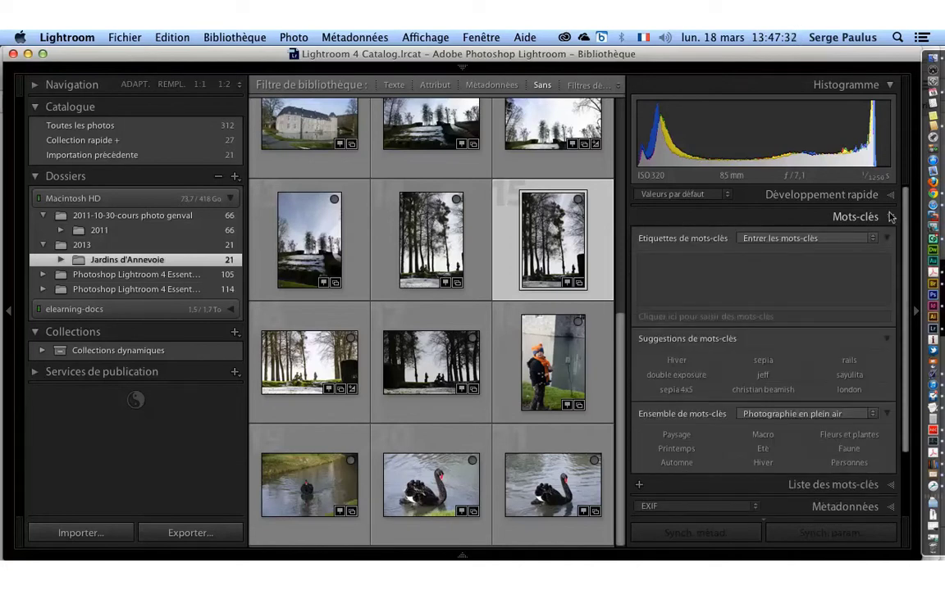
{"action": "mouse_move", "coordinate": [431, 240]}
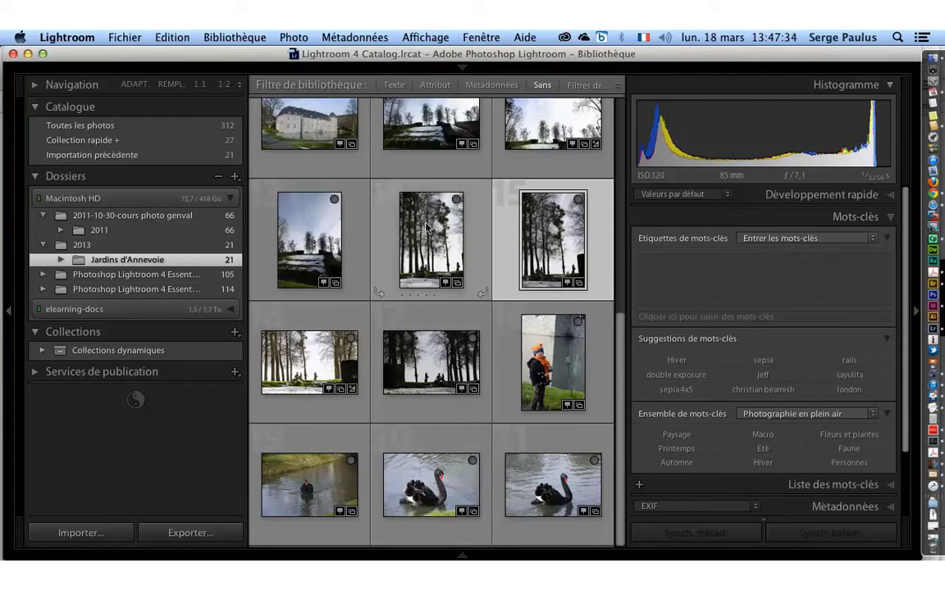
{"action": "left_click", "coordinate": [427, 228]}
{"action": "left_click", "coordinate": [692, 286]}
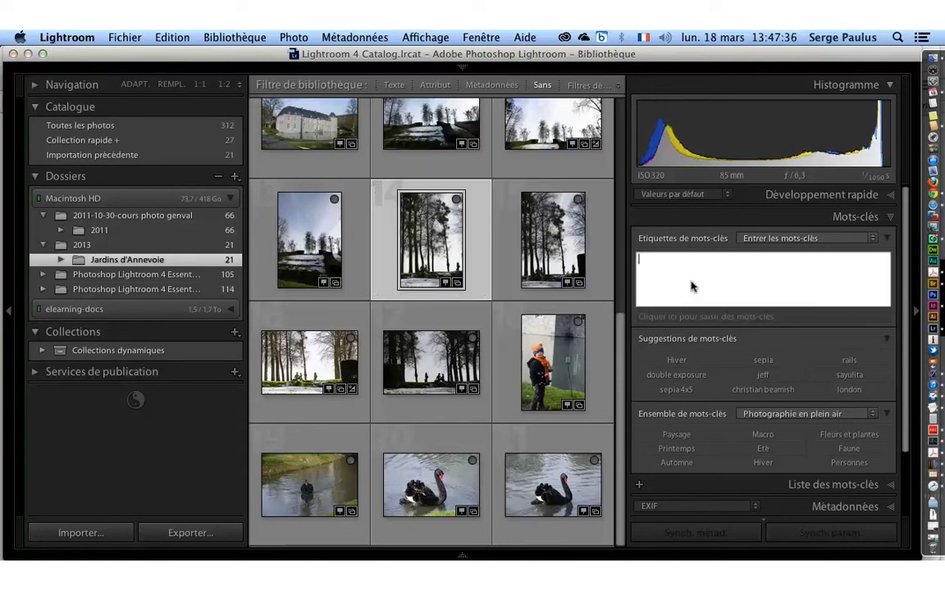
{"action": "type", "text": "statue"}
{"action": "key", "text": "Return"}
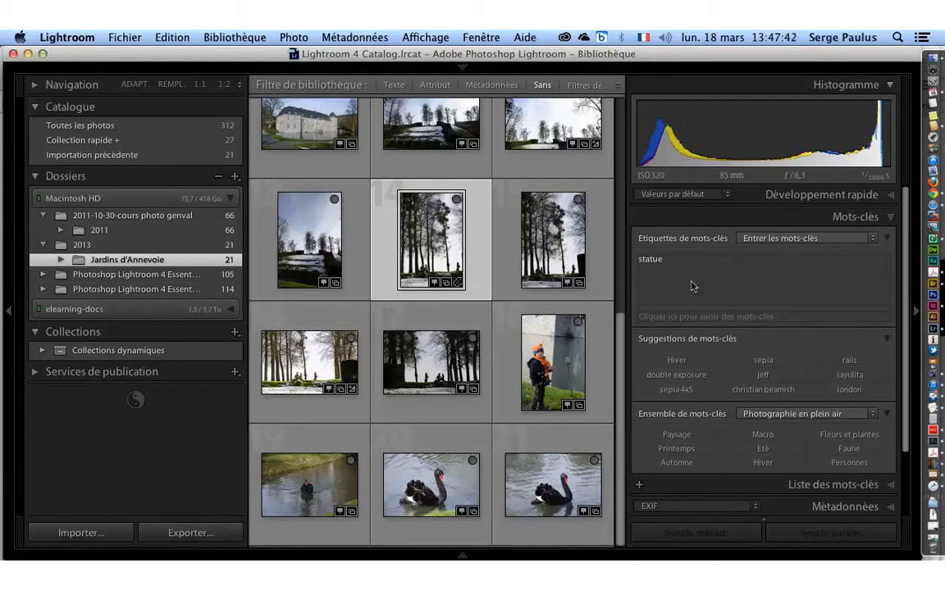
Tag the photo to its right with 'statue' and 'Annevoie', then reselect the middle photo.
{"action": "left_click", "coordinate": [580, 241]}
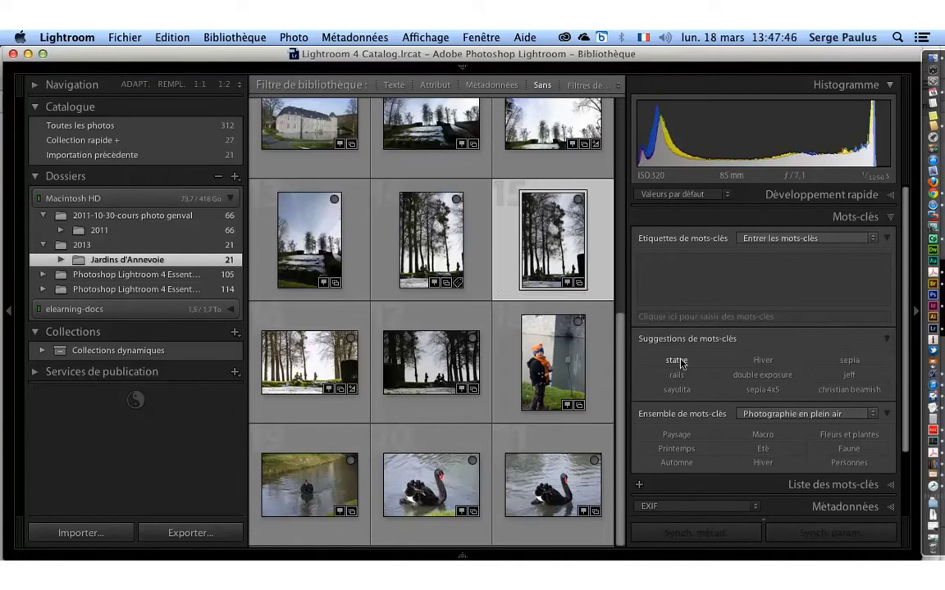
{"action": "left_click", "coordinate": [675, 361]}
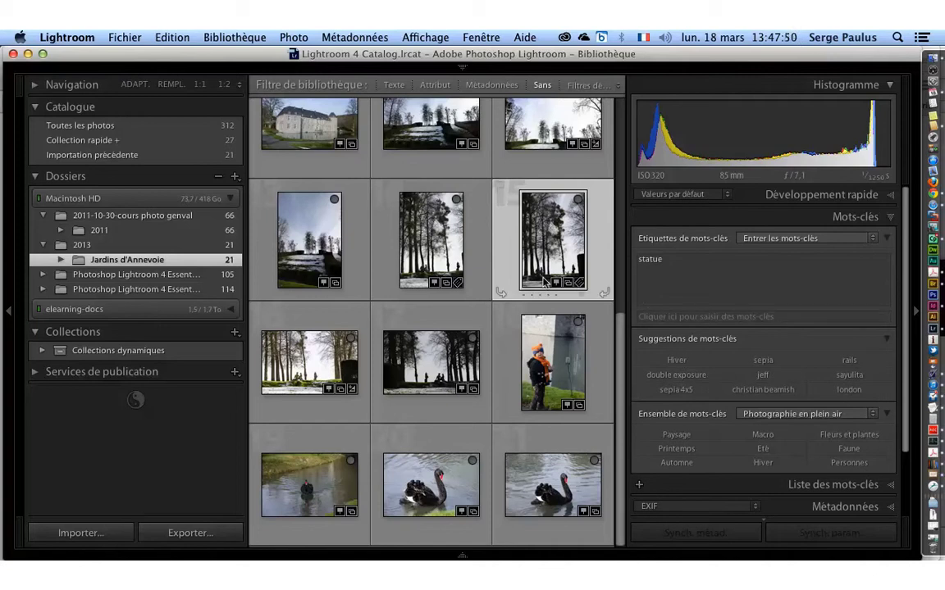
{"action": "mouse_move", "coordinate": [553, 240]}
{"action": "left_click", "coordinate": [688, 271]}
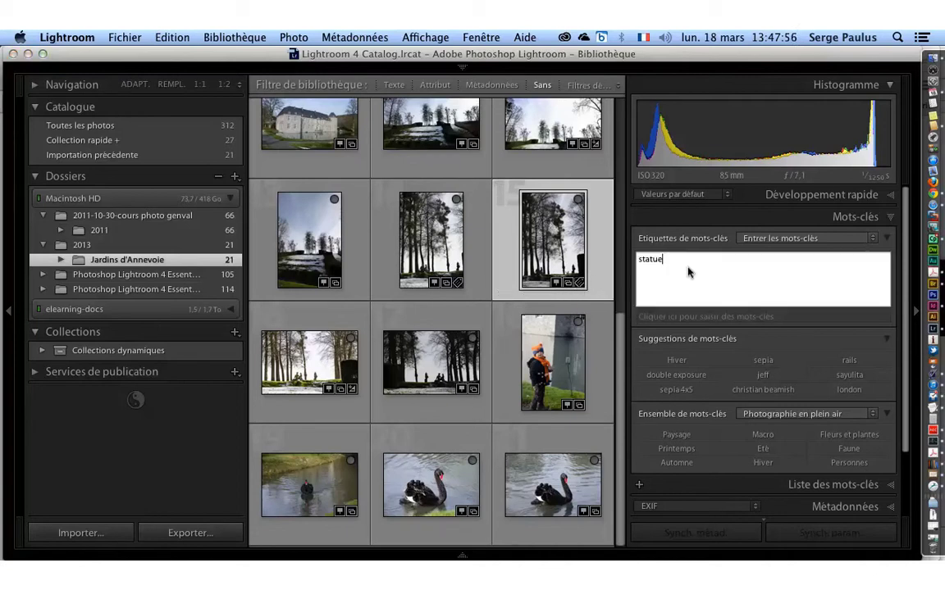
{"action": "type", "text": " Annevoie"}
{"action": "key", "text": "Return"}
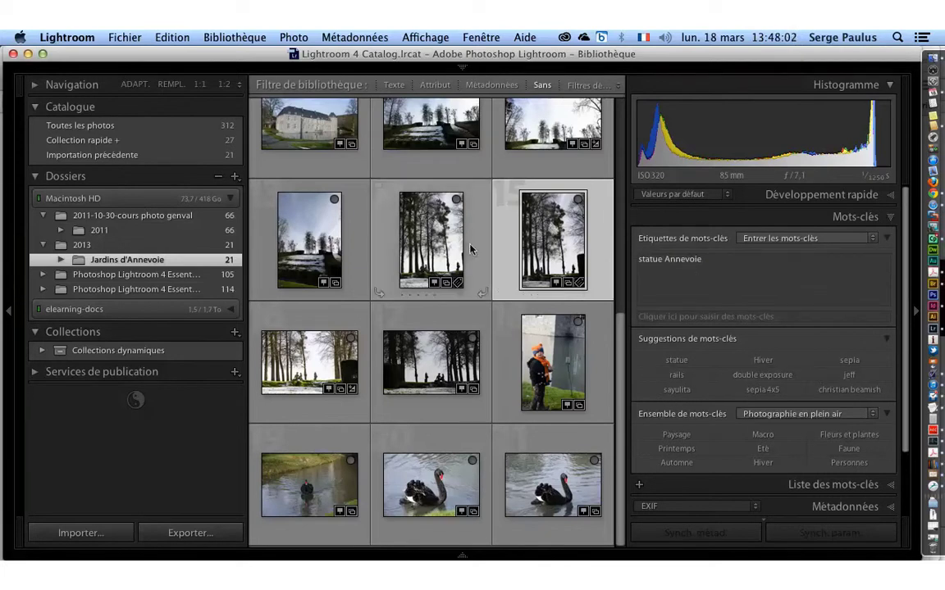
{"action": "left_click", "coordinate": [441, 242]}
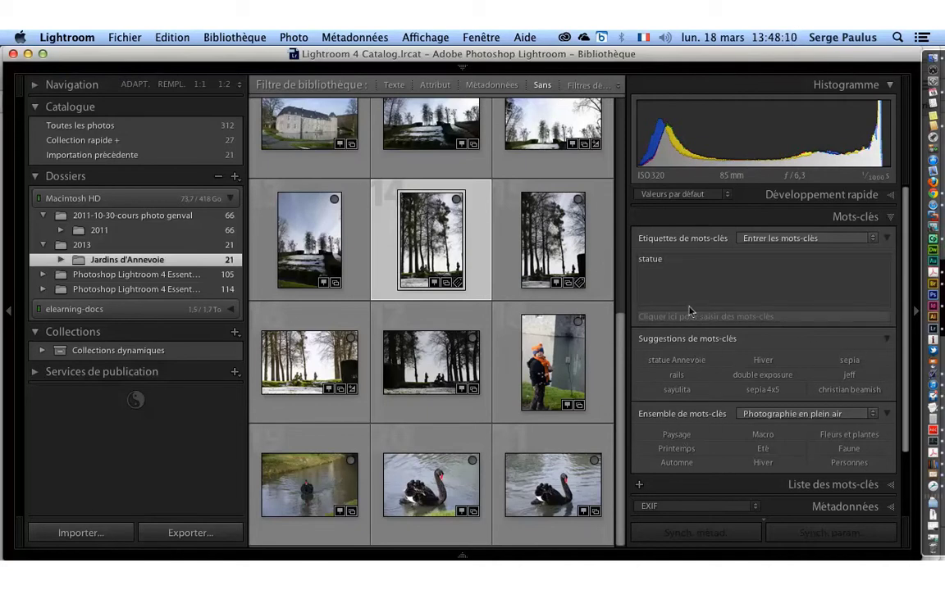
Add Paysage and Hiver from the 'Photographie en plein air' keyword set, then collapse Mots-clés.
{"action": "left_click", "coordinate": [761, 415]}
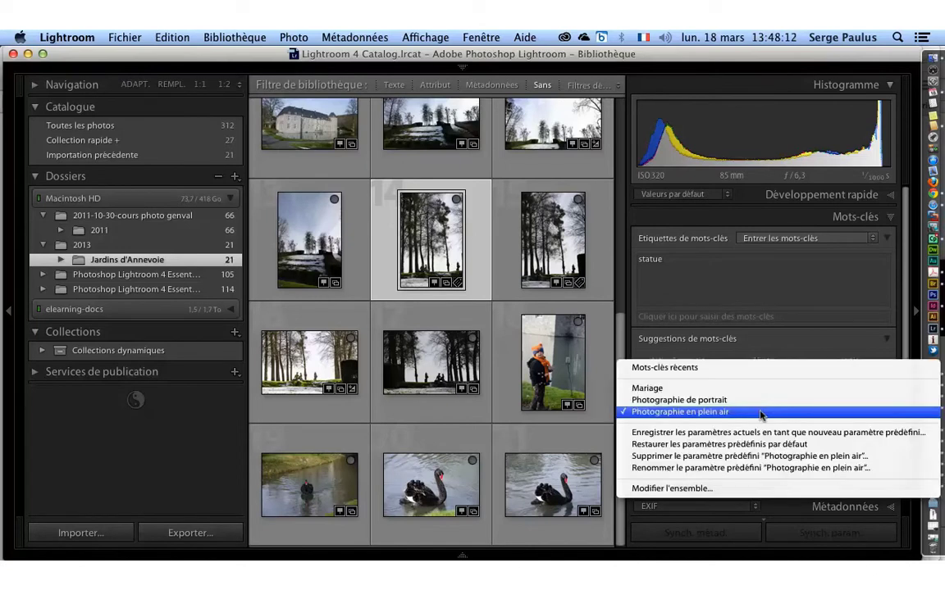
{"action": "left_click", "coordinate": [761, 412]}
{"action": "left_click", "coordinate": [789, 412]}
{"action": "left_click", "coordinate": [649, 502]}
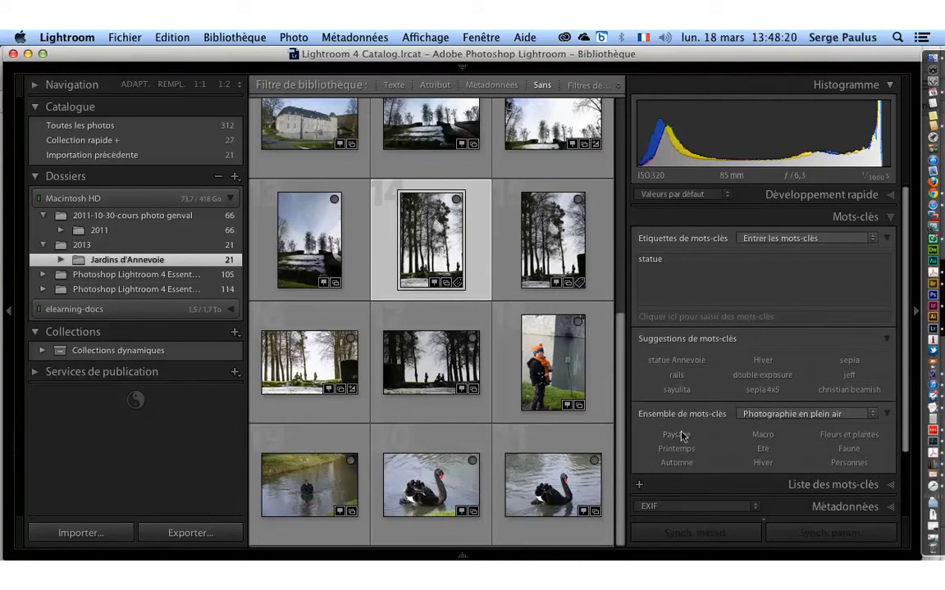
{"action": "left_click", "coordinate": [679, 436]}
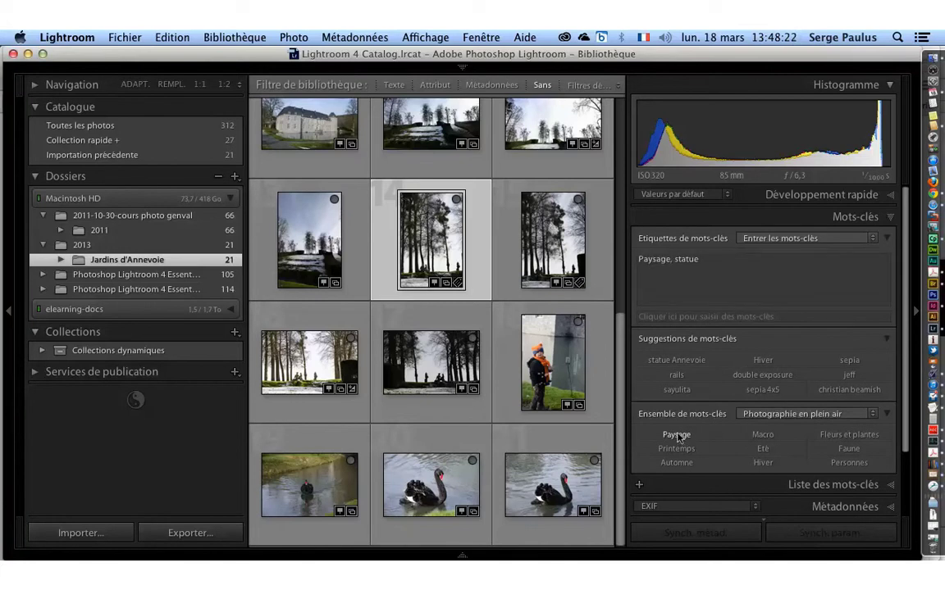
{"action": "left_click", "coordinate": [762, 463]}
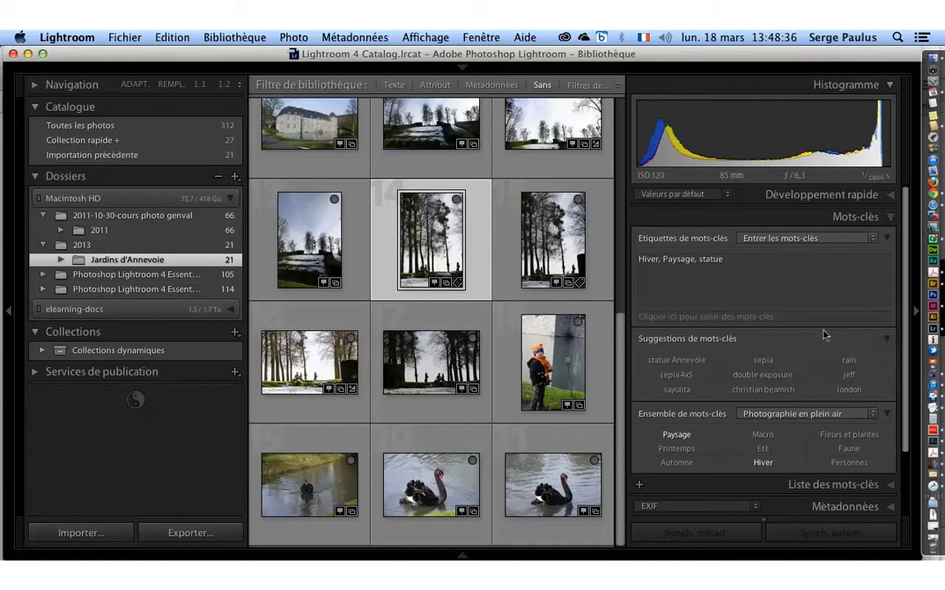
{"action": "left_click", "coordinate": [887, 217]}
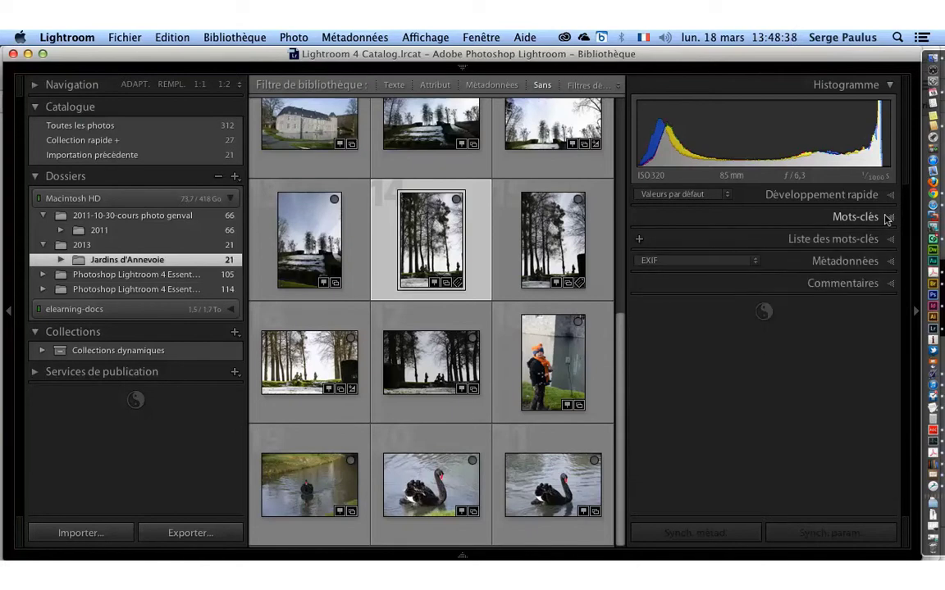
{"action": "left_click", "coordinate": [886, 261]}
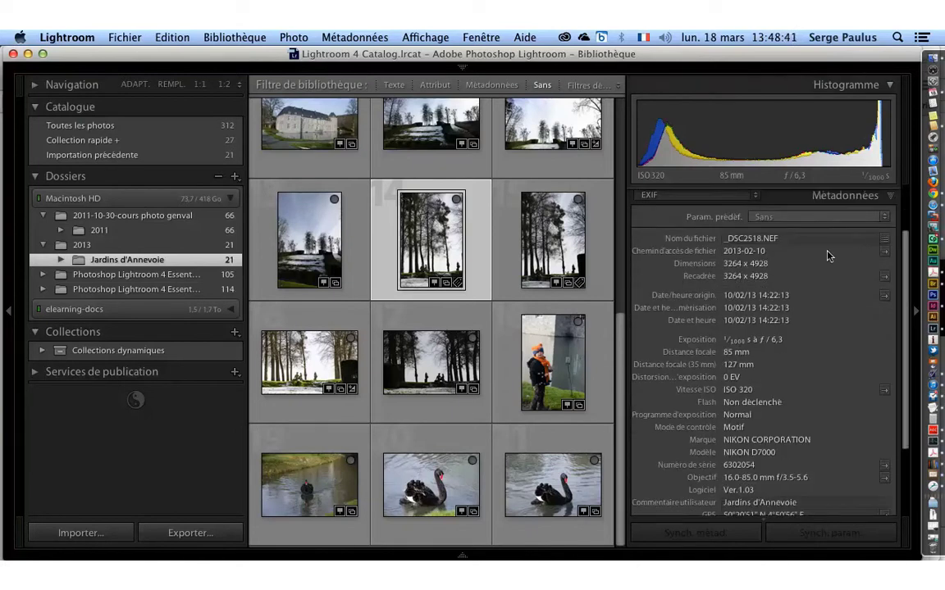
{"action": "left_click", "coordinate": [666, 197]}
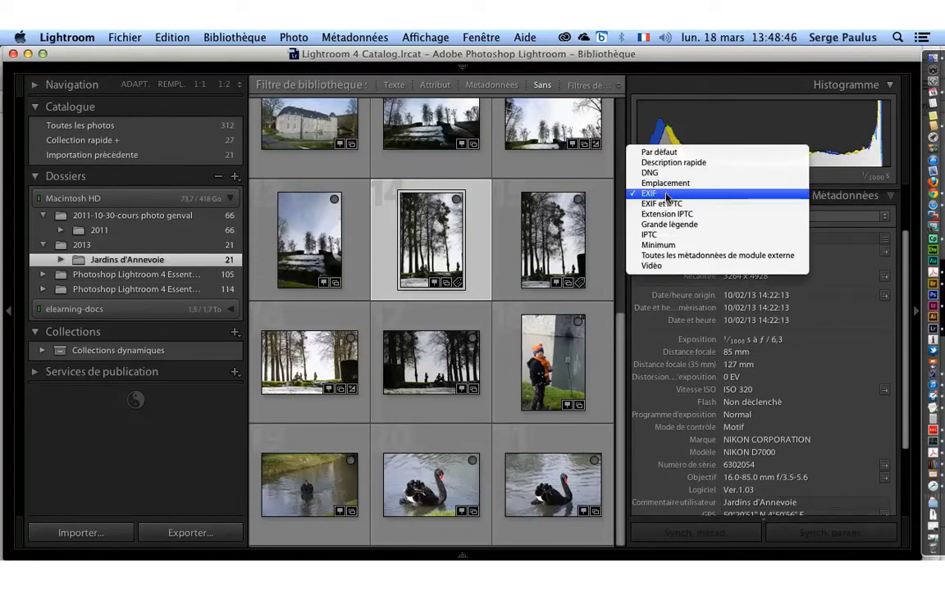
{"action": "left_click", "coordinate": [667, 235]}
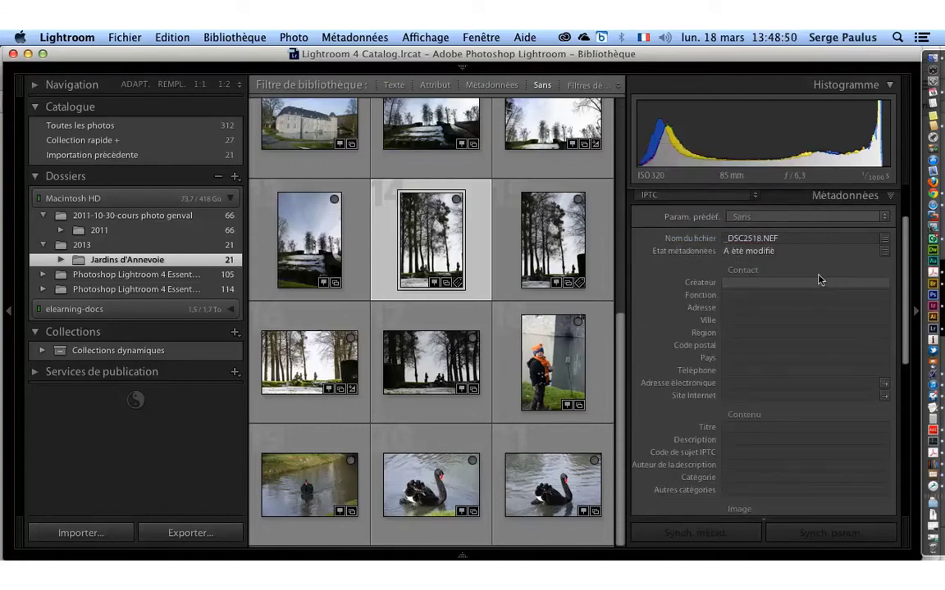
{"action": "scroll", "coordinate": [705, 394], "scroll_direction": "down", "scroll_amount": 1}
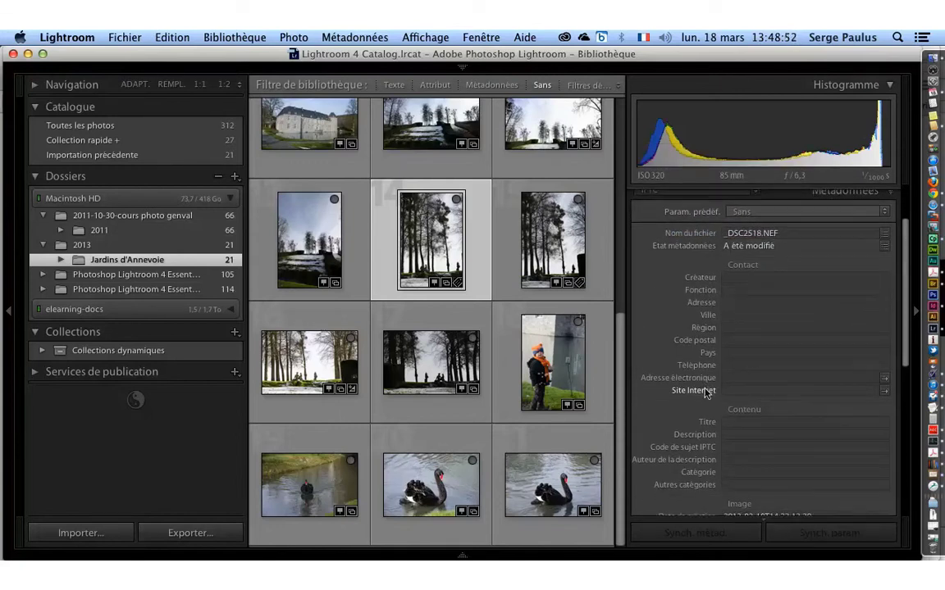
{"action": "scroll", "coordinate": [707, 392], "scroll_direction": "down", "scroll_amount": 3}
{"action": "scroll", "coordinate": [715, 384], "scroll_direction": "down", "scroll_amount": 2}
{"action": "scroll", "coordinate": [711, 373], "scroll_direction": "down", "scroll_amount": 2}
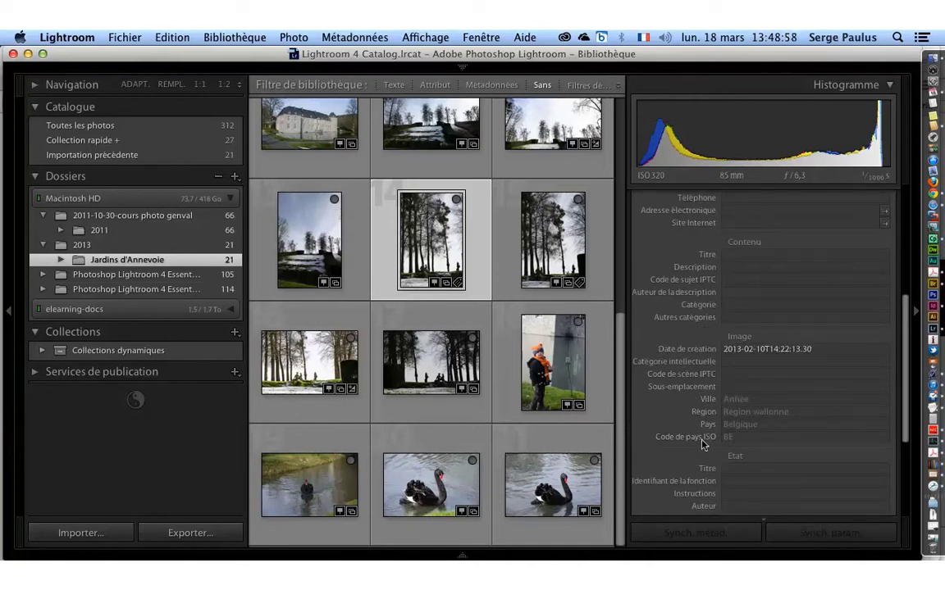
{"action": "scroll", "coordinate": [703, 447], "scroll_direction": "down", "scroll_amount": 1}
{"action": "scroll", "coordinate": [706, 451], "scroll_direction": "down", "scroll_amount": 2}
{"action": "scroll", "coordinate": [710, 453], "scroll_direction": "down", "scroll_amount": 2}
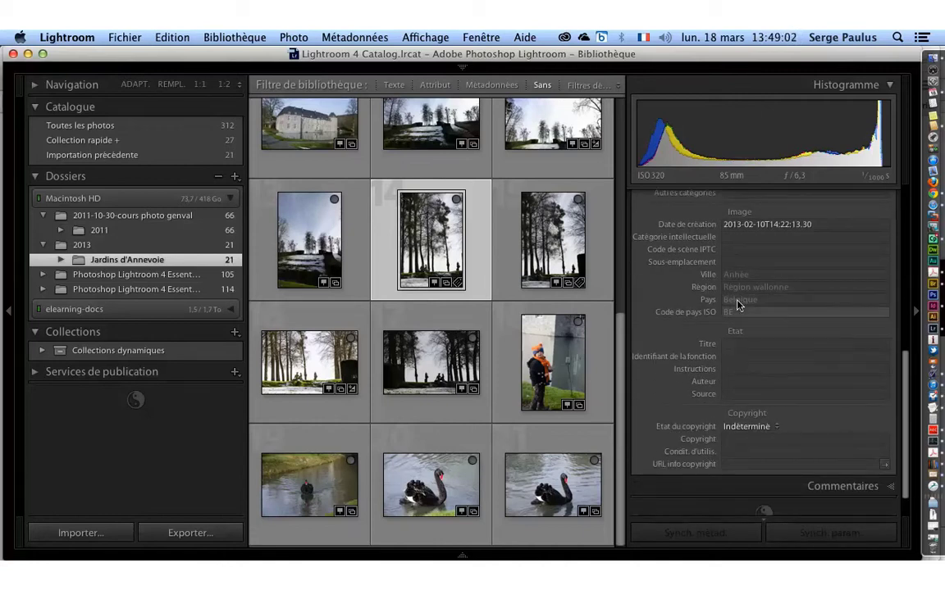
{"action": "scroll", "coordinate": [736, 305], "scroll_direction": "up", "scroll_amount": 3}
{"action": "scroll", "coordinate": [736, 305], "scroll_direction": "up", "scroll_amount": 3}
{"action": "scroll", "coordinate": [736, 305], "scroll_direction": "up", "scroll_amount": 3}
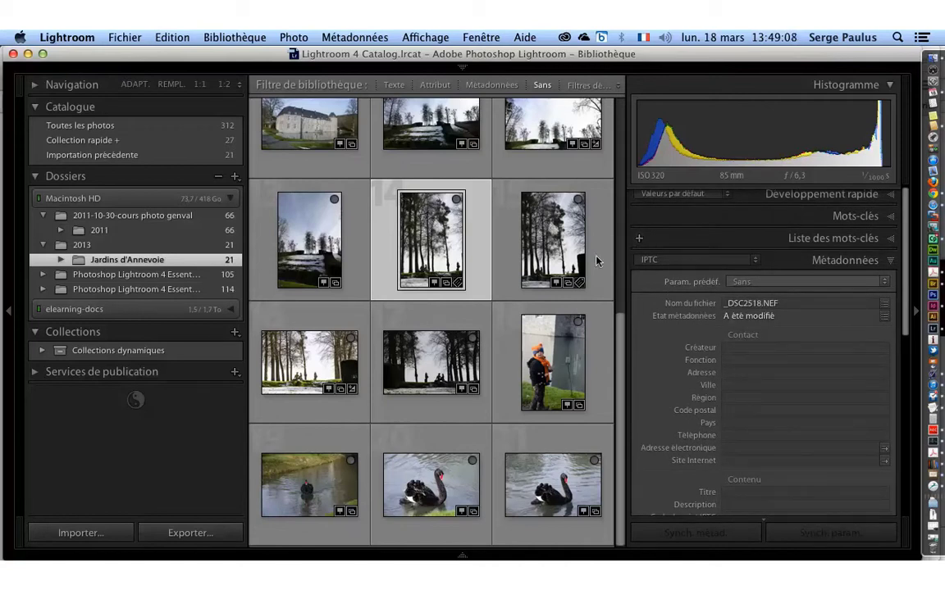
Load and review the 'zorglub pour Ihecs' preset in the metadata preset editor, then close it.
{"action": "left_click", "coordinate": [366, 33]}
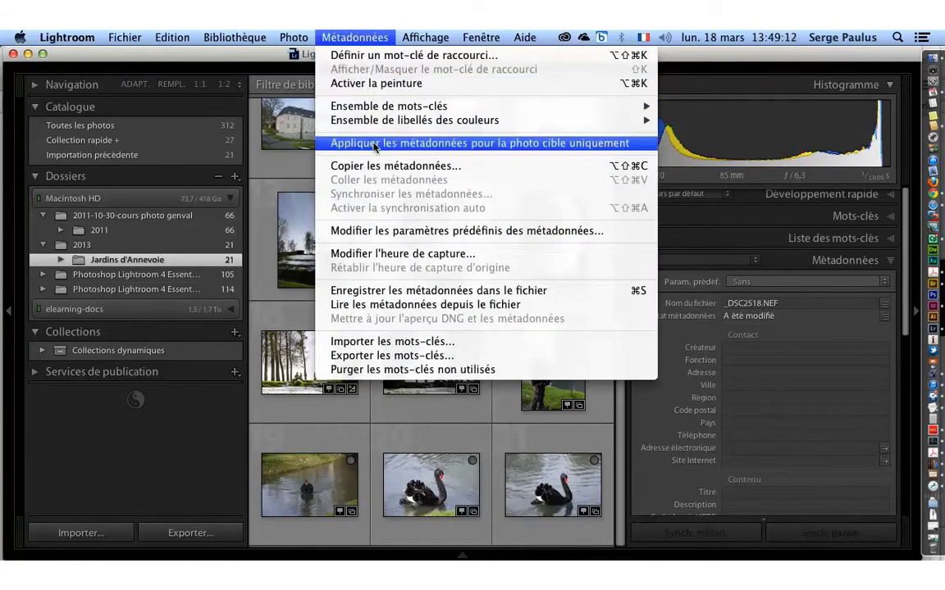
{"action": "left_click", "coordinate": [371, 232]}
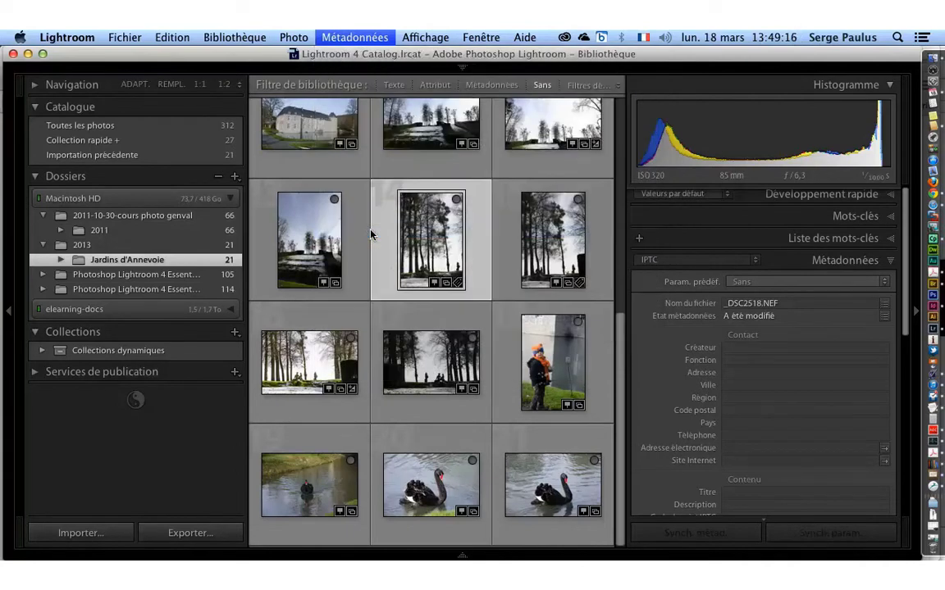
{"action": "left_click", "coordinate": [362, 95]}
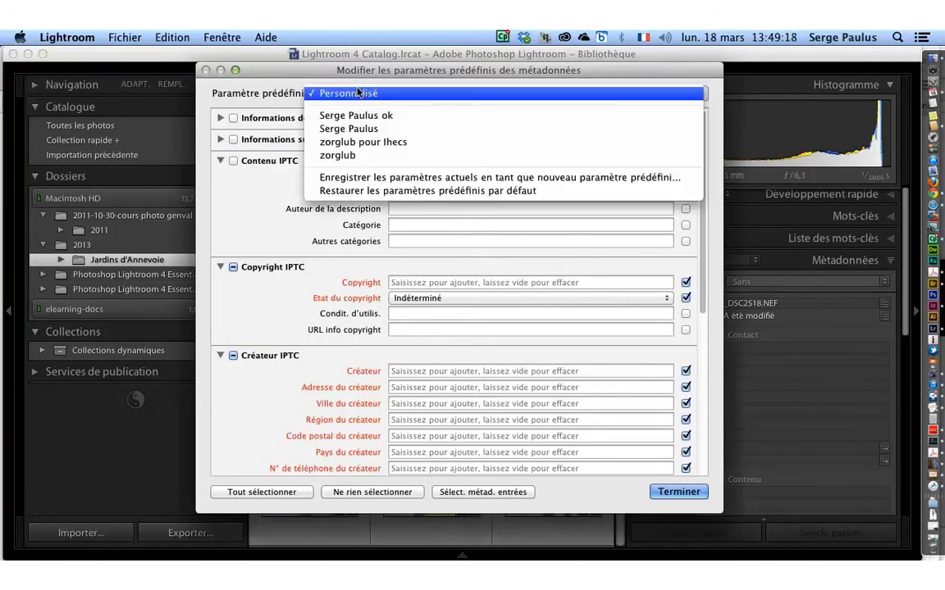
{"action": "left_click", "coordinate": [359, 143]}
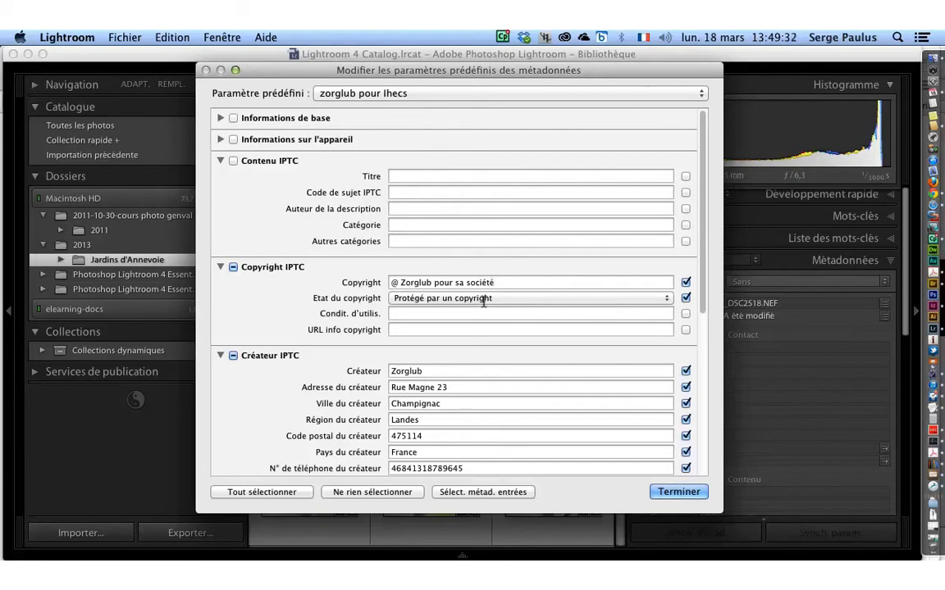
{"action": "scroll", "coordinate": [495, 300], "scroll_direction": "down", "scroll_amount": 2}
{"action": "scroll", "coordinate": [495, 300], "scroll_direction": "down", "scroll_amount": 3}
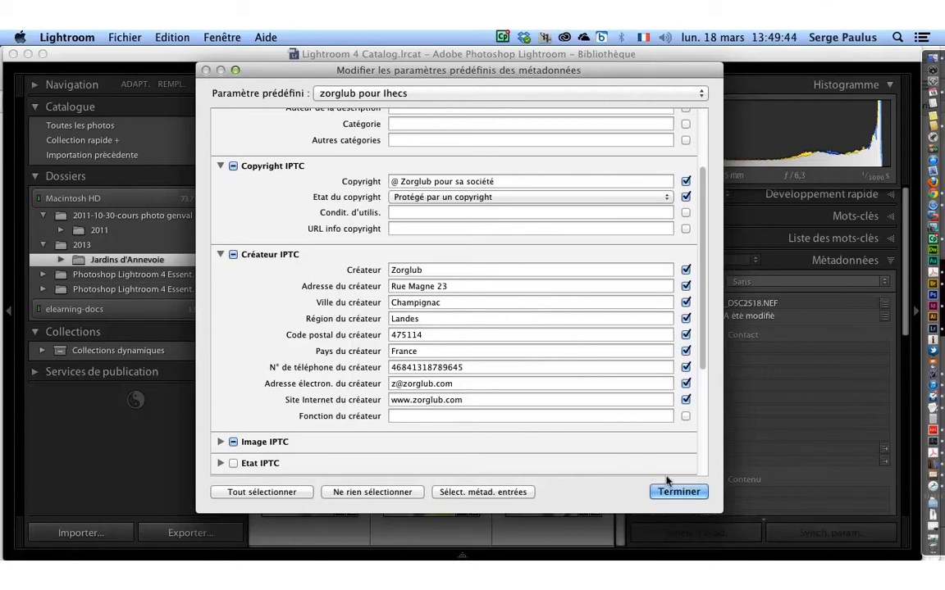
{"action": "left_click", "coordinate": [679, 492]}
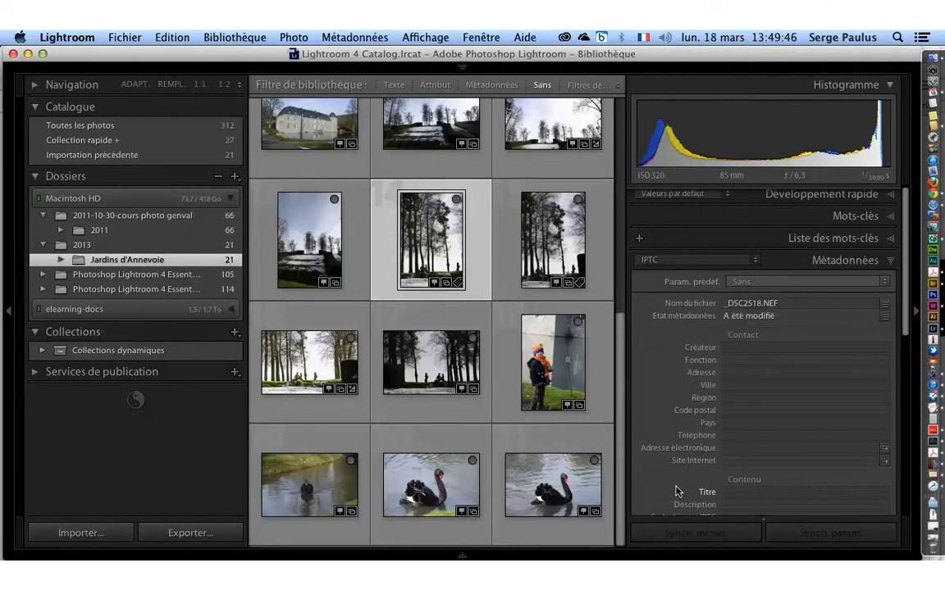
Apply the 'zorglub pour Ihecs' preset to _DSC2518.NEF, then select the black swan photo.
{"action": "mouse_move", "coordinate": [431, 240]}
{"action": "left_click", "coordinate": [870, 282]}
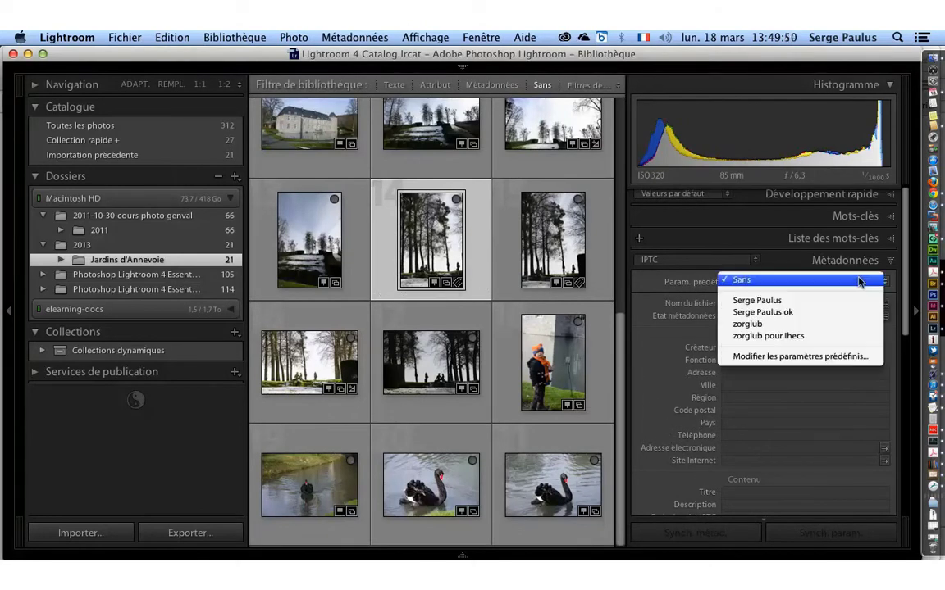
{"action": "left_click", "coordinate": [852, 336]}
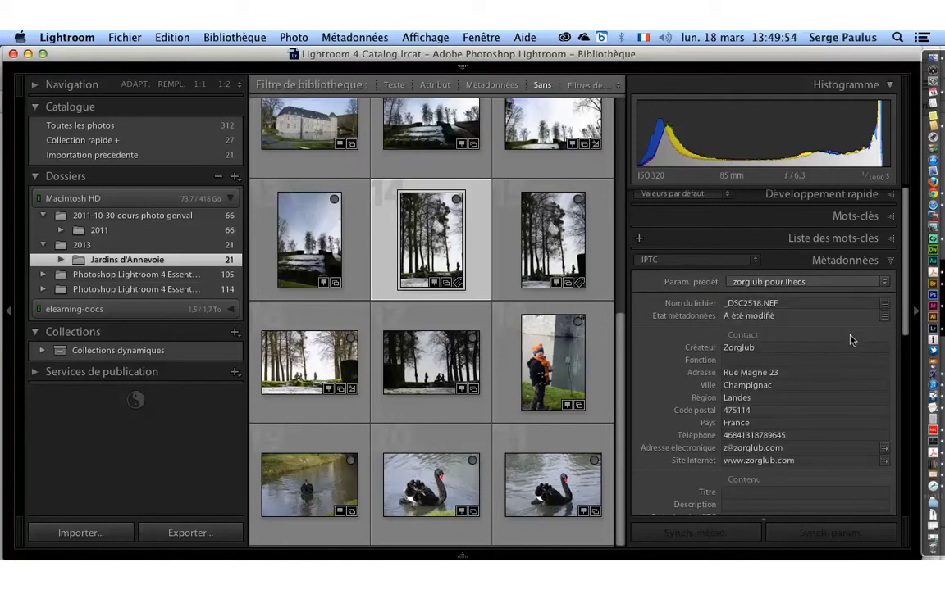
{"action": "scroll", "coordinate": [826, 451], "scroll_direction": "down", "scroll_amount": 3}
{"action": "scroll", "coordinate": [827, 452], "scroll_direction": "down", "scroll_amount": 3}
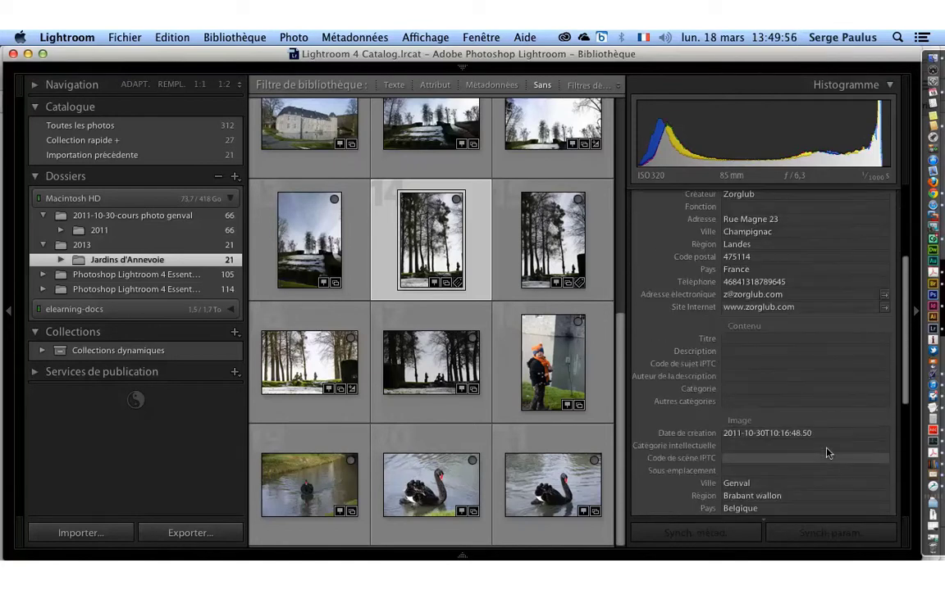
{"action": "scroll", "coordinate": [827, 453], "scroll_direction": "down", "scroll_amount": 1}
{"action": "scroll", "coordinate": [824, 454], "scroll_direction": "down", "scroll_amount": 2}
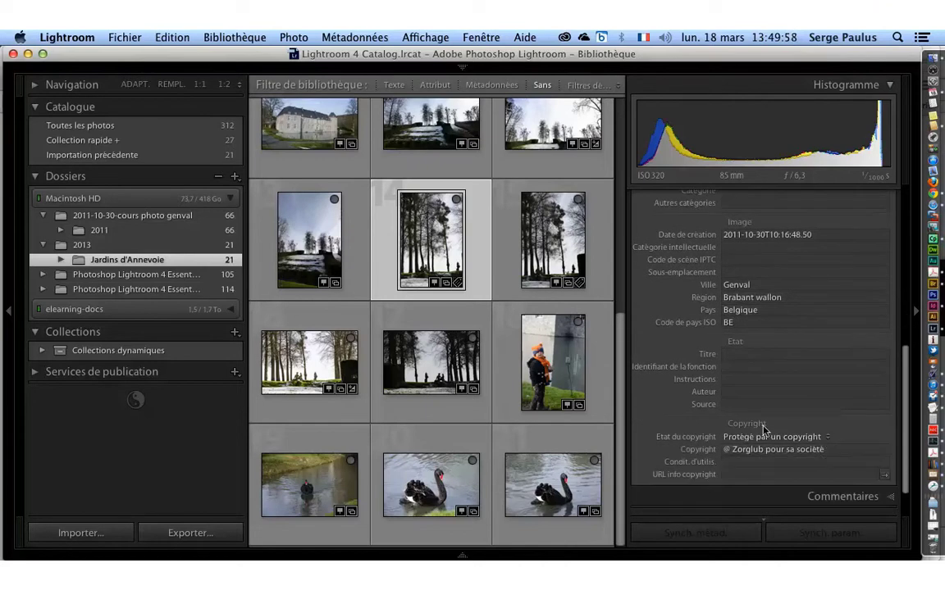
{"action": "mouse_move", "coordinate": [431, 485]}
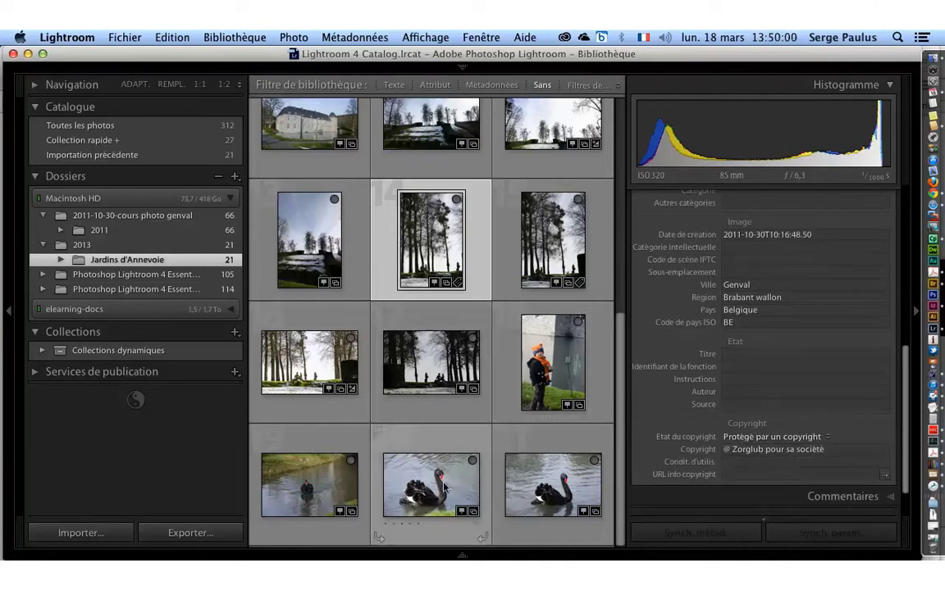
{"action": "left_click", "coordinate": [392, 437]}
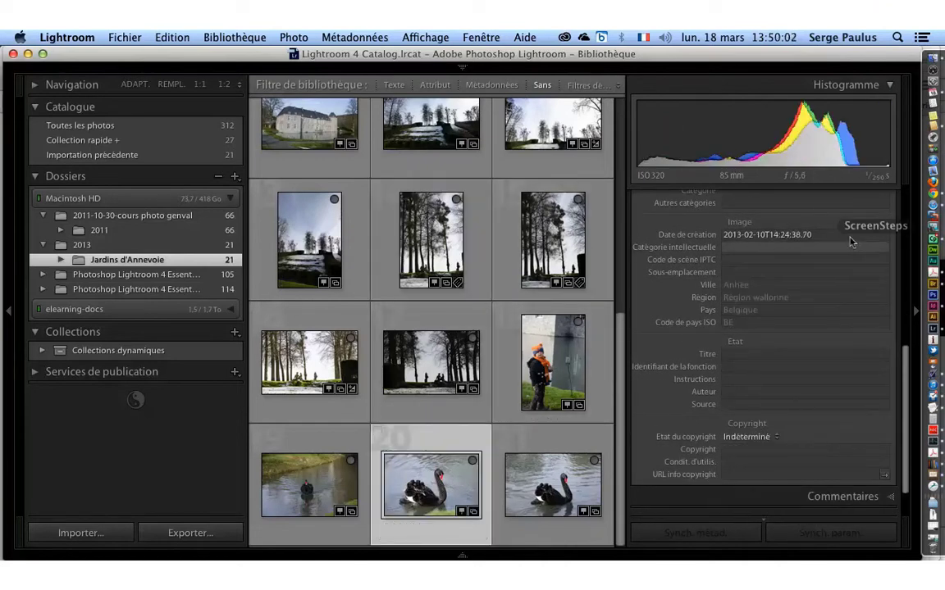
{"action": "scroll", "coordinate": [850, 240], "scroll_direction": "up", "scroll_amount": 3}
{"action": "scroll", "coordinate": [850, 240], "scroll_direction": "up", "scroll_amount": 2}
{"action": "scroll", "coordinate": [849, 240], "scroll_direction": "up", "scroll_amount": 1}
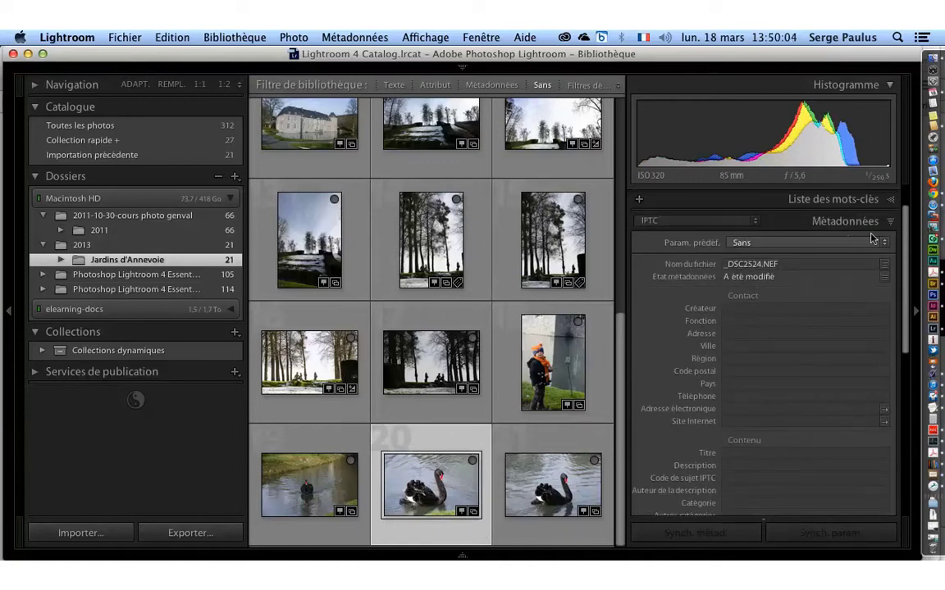
Apply the 'zorglub pour Ihecs' metadata preset to the black swan photo.
{"action": "left_click", "coordinate": [875, 238]}
{"action": "left_click", "coordinate": [792, 293]}
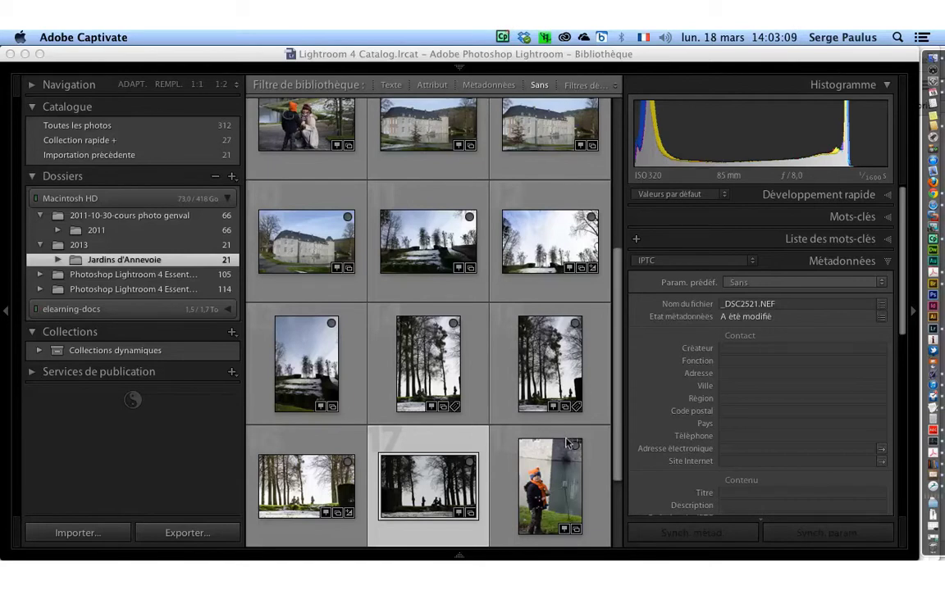
{"action": "left_click", "coordinate": [662, 389]}
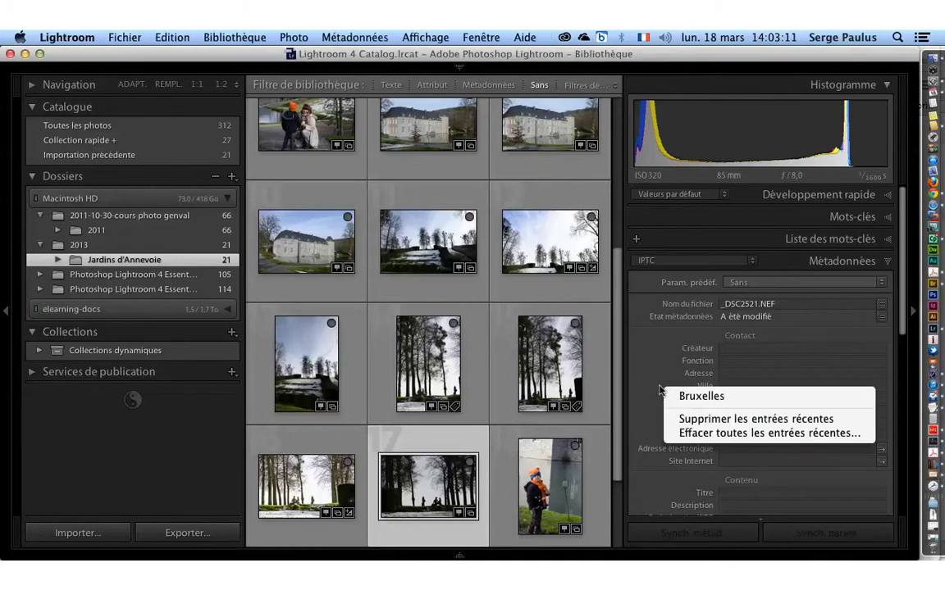
{"action": "left_click", "coordinate": [633, 381]}
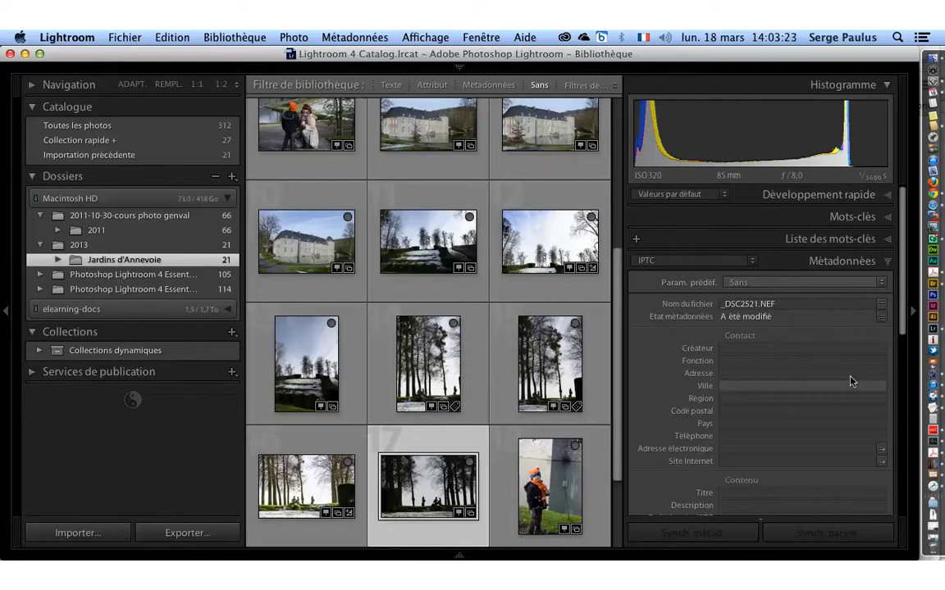
Select the garden photo titled 'Statues' to review its IPTC fields.
{"action": "scroll", "coordinate": [850, 381], "scroll_direction": "down", "scroll_amount": 3}
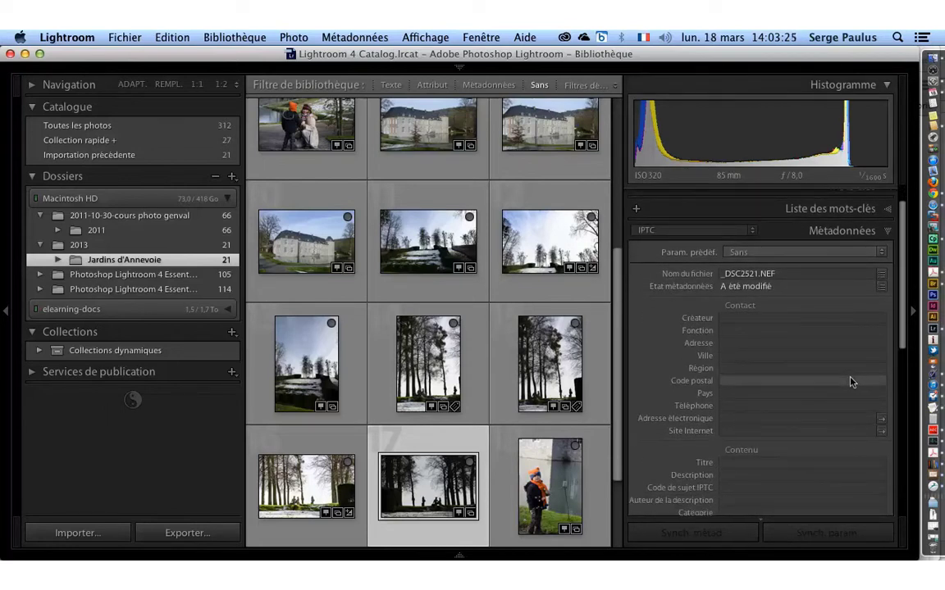
{"action": "scroll", "coordinate": [850, 382], "scroll_direction": "down", "scroll_amount": 3}
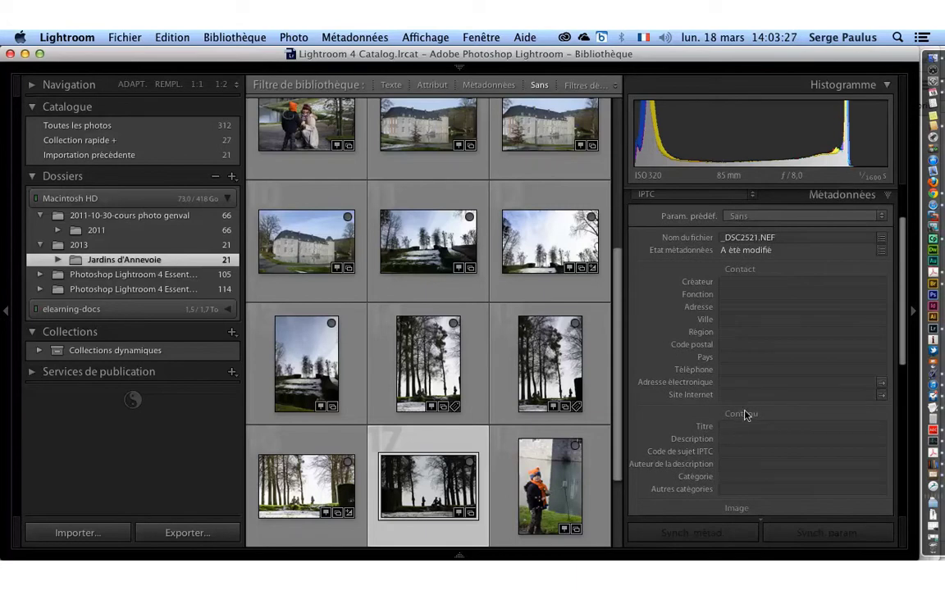
{"action": "scroll", "coordinate": [745, 415], "scroll_direction": "down", "scroll_amount": 3}
{"action": "scroll", "coordinate": [751, 416], "scroll_direction": "down", "scroll_amount": 3}
{"action": "scroll", "coordinate": [764, 418], "scroll_direction": "down", "scroll_amount": 3}
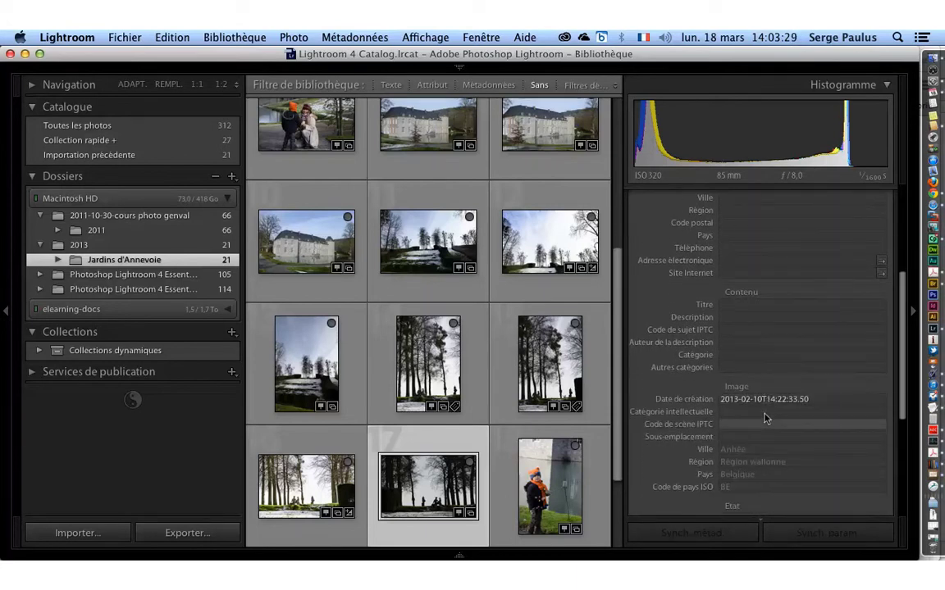
{"action": "left_click", "coordinate": [281, 481]}
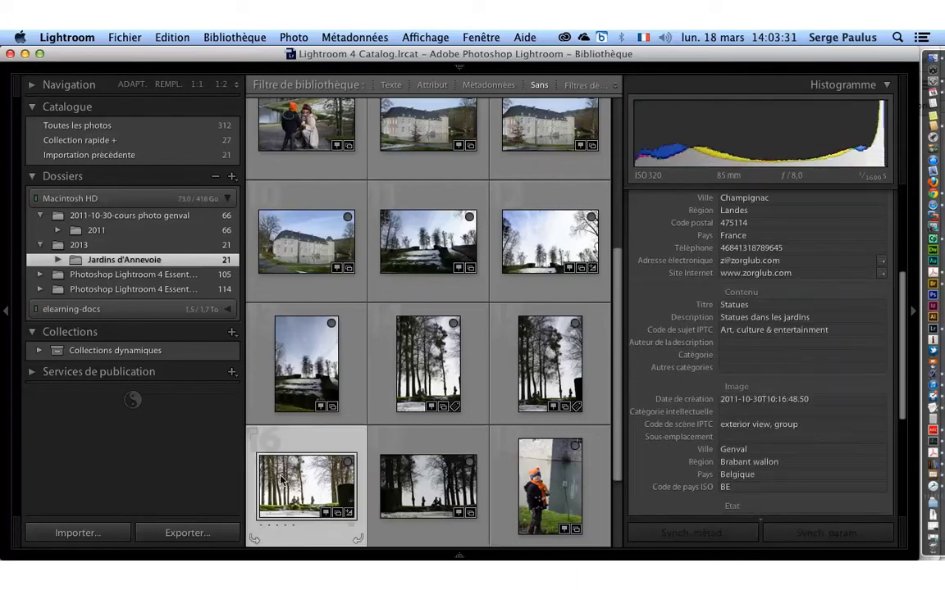
{"action": "left_click", "coordinate": [770, 305]}
{"action": "left_click", "coordinate": [709, 304]}
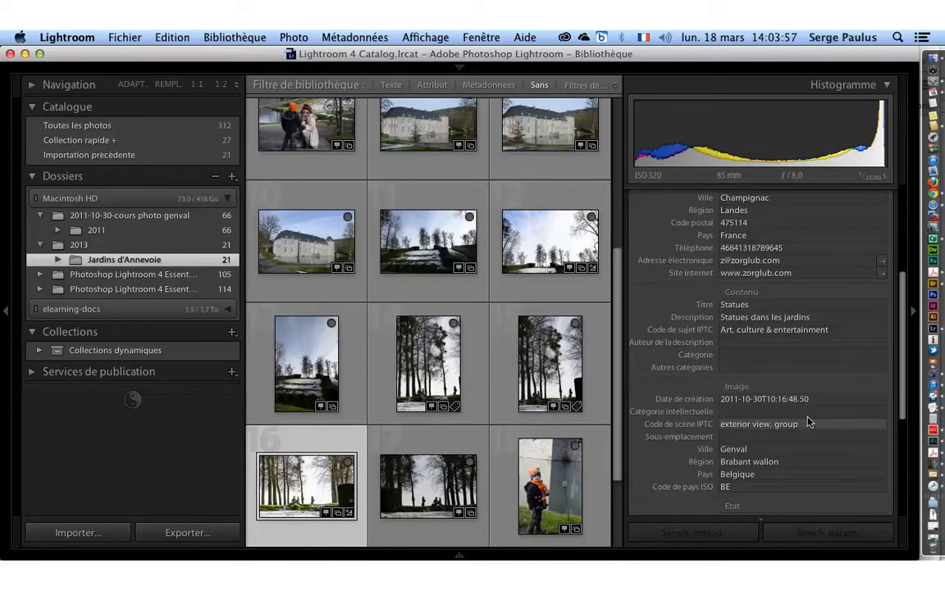
Bring Safari forward on the Scene NewsCodes diagram tab.
{"action": "left_click", "coordinate": [933, 204]}
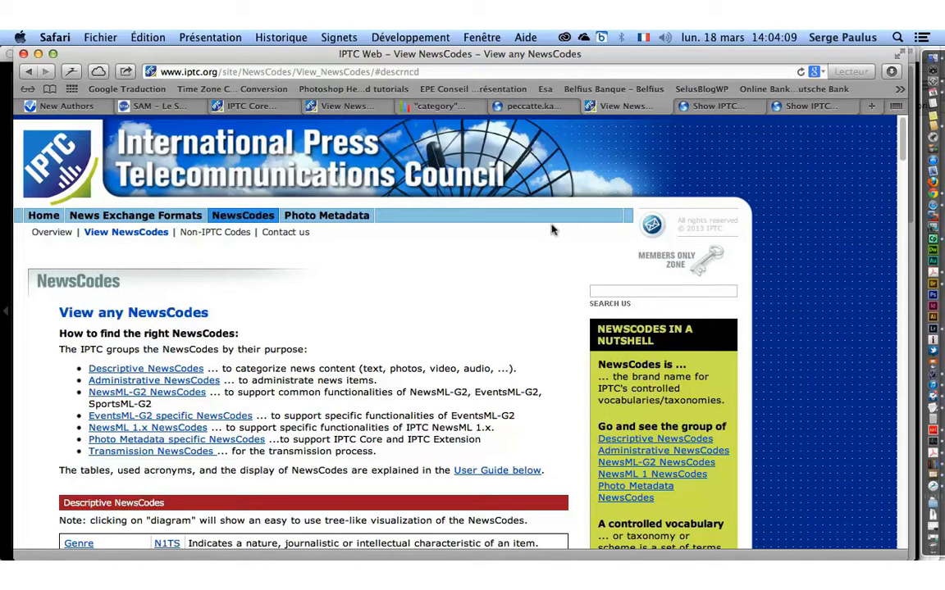
{"action": "left_click", "coordinate": [729, 109]}
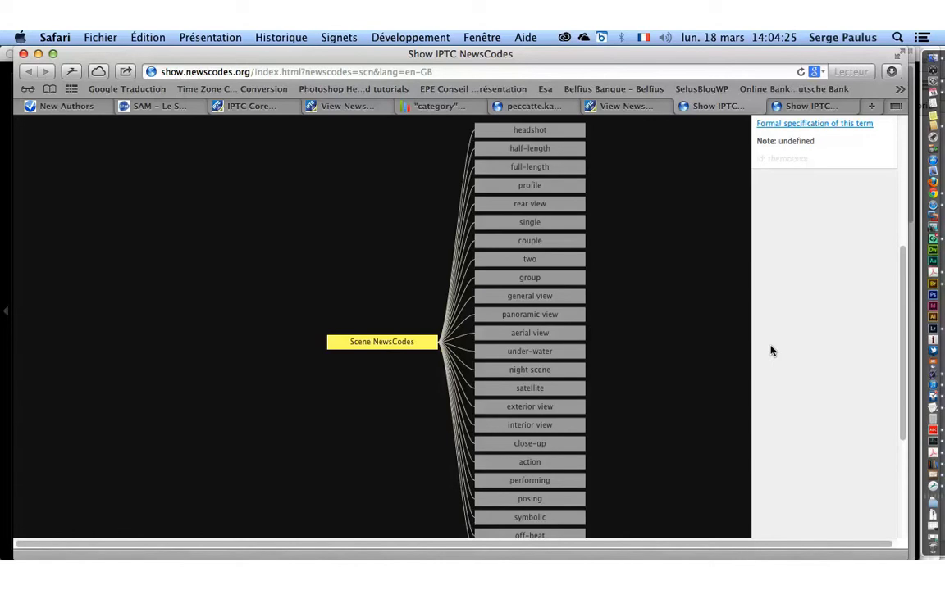
Display the Subject NewsCodes tree with its 17 top-level topics.
{"action": "left_click", "coordinate": [718, 106]}
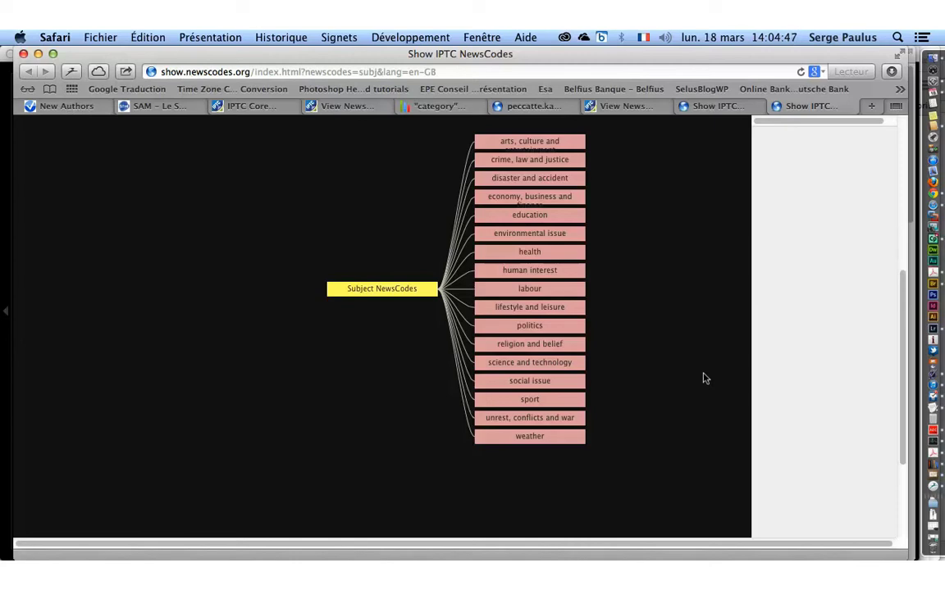
Switch back to Lightroom 4 with Cmd+Tab.
{"action": "key", "text": "super+Tab"}
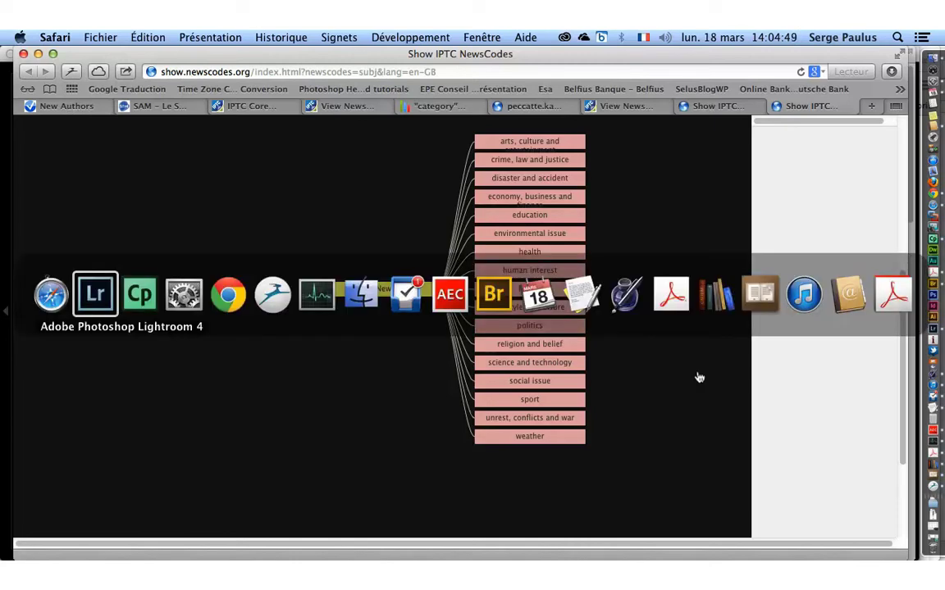